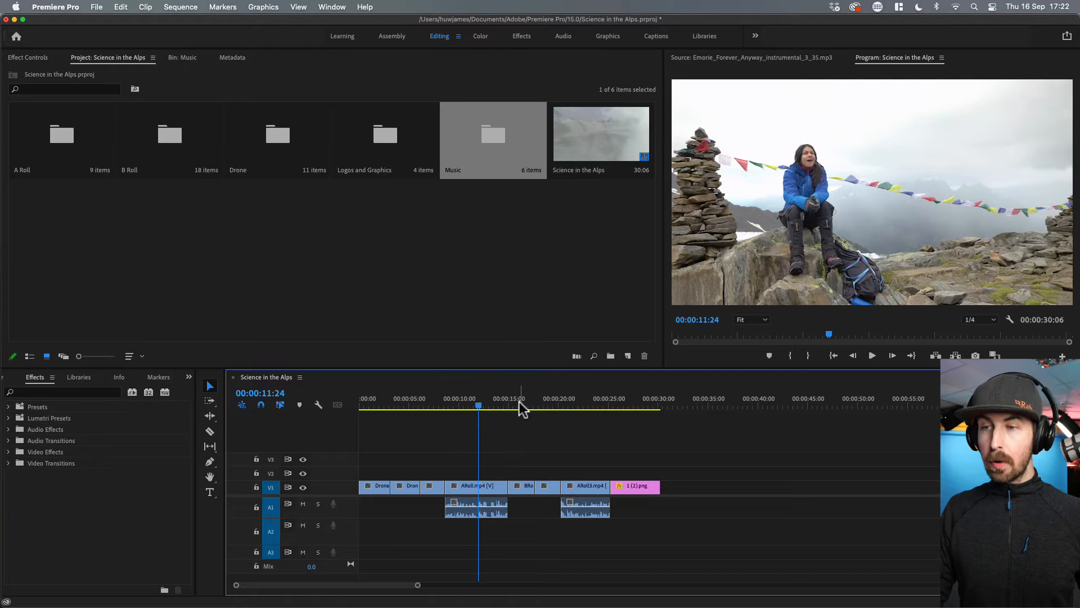
# Scrub through the sequence to review the interview clips, the closing logo and the opening drone shots.
pyautogui.moveTo(516, 405); pyautogui.dragTo(576, 406)
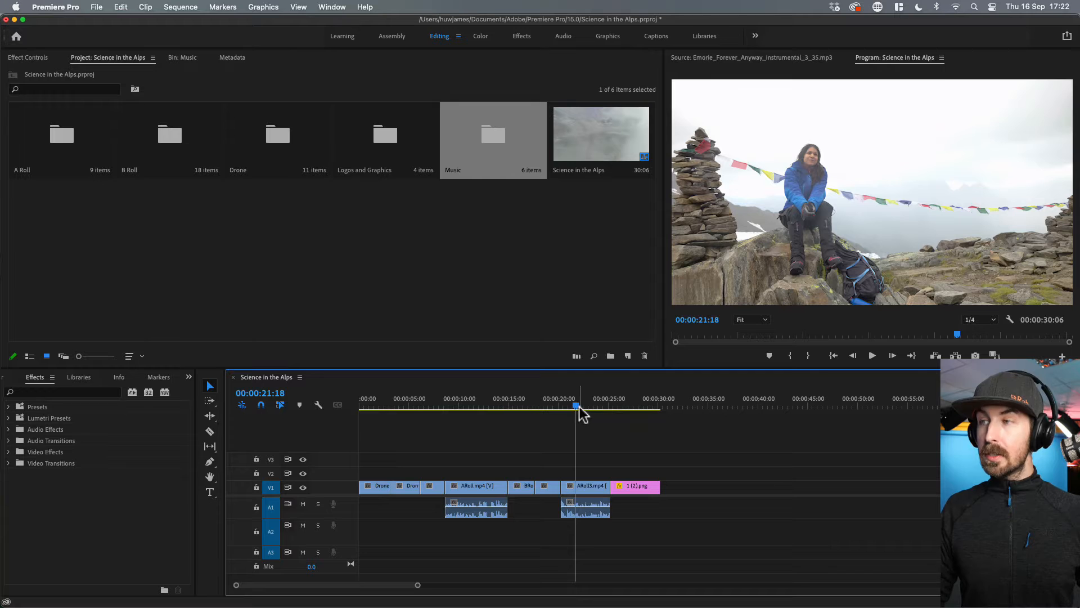
pyautogui.click(620, 406)
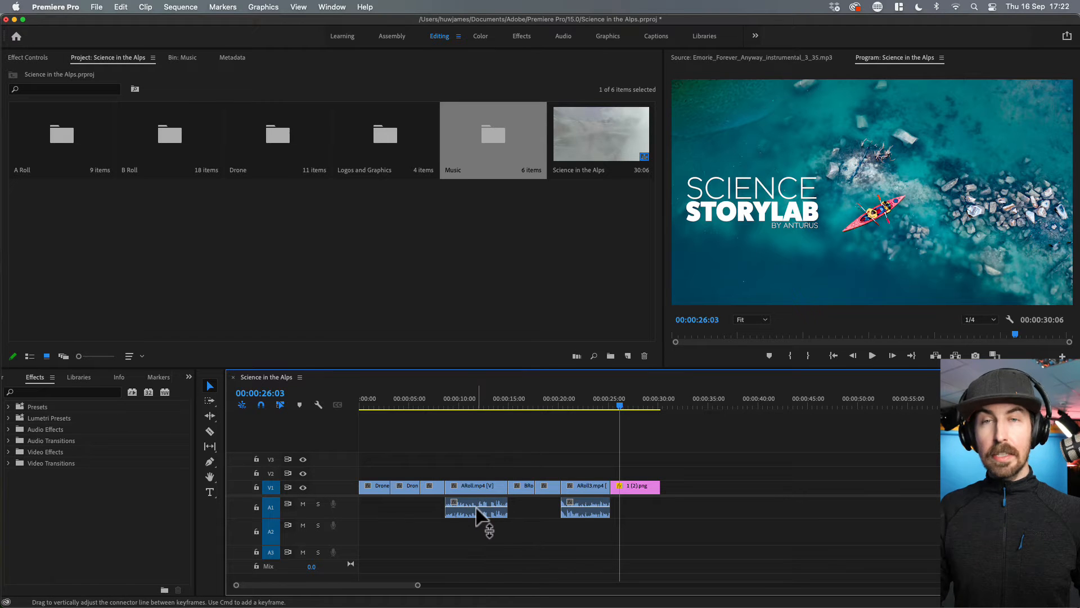
pyautogui.click(478, 400)
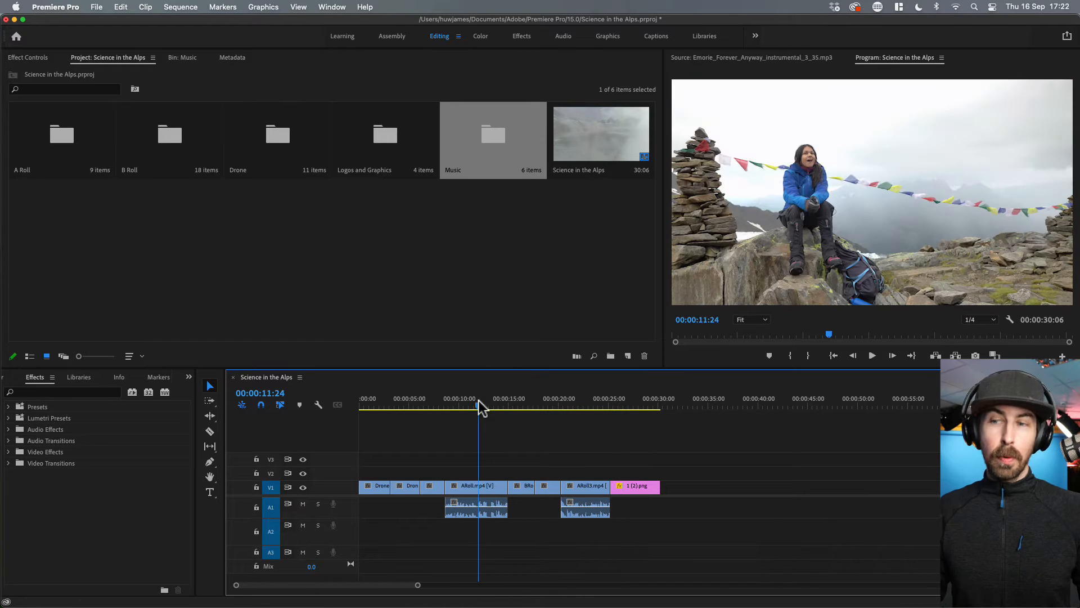
pyautogui.moveTo(416, 403); pyautogui.dragTo(393, 406)
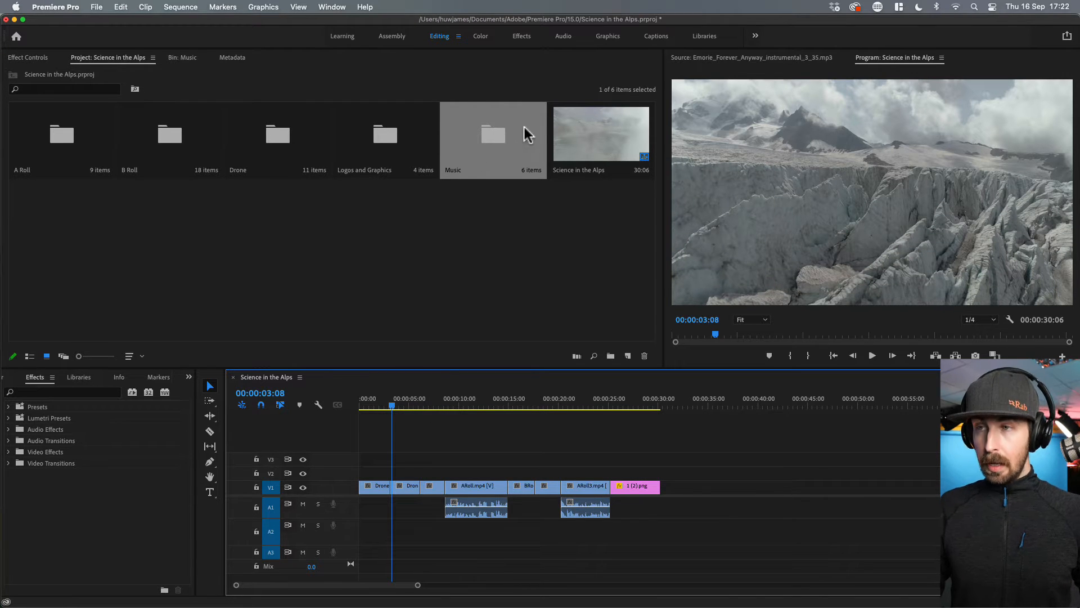
# Load the Emorie_Forever_Anyway track from the Music bin, mark its out point at 00:00:10:17, and place that opening on A2 at the sequence start.
pyautogui.doubleClick(503, 133)
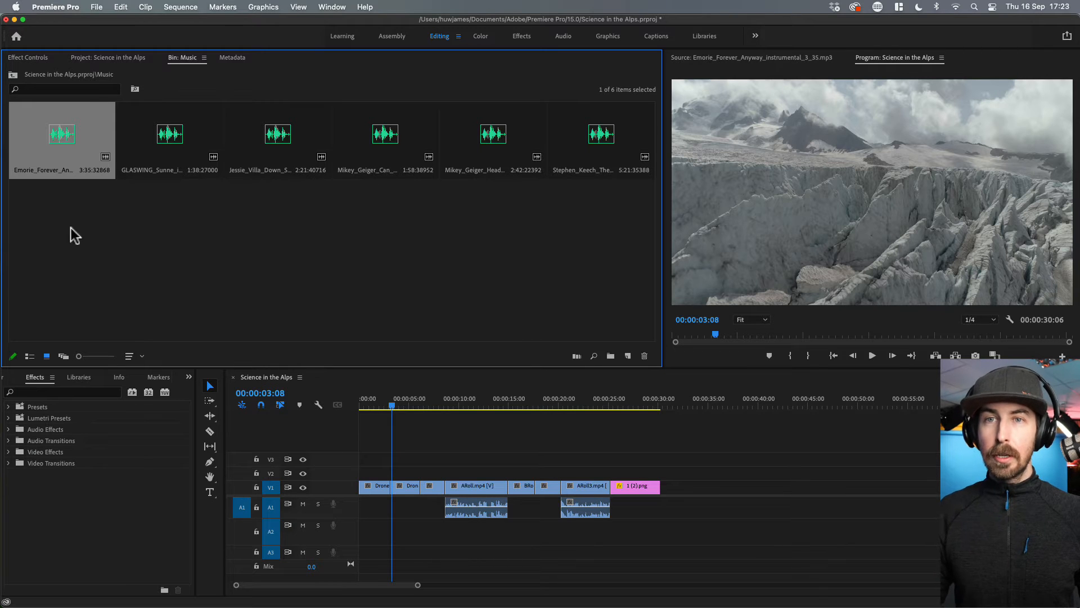
pyautogui.doubleClick(60, 145)
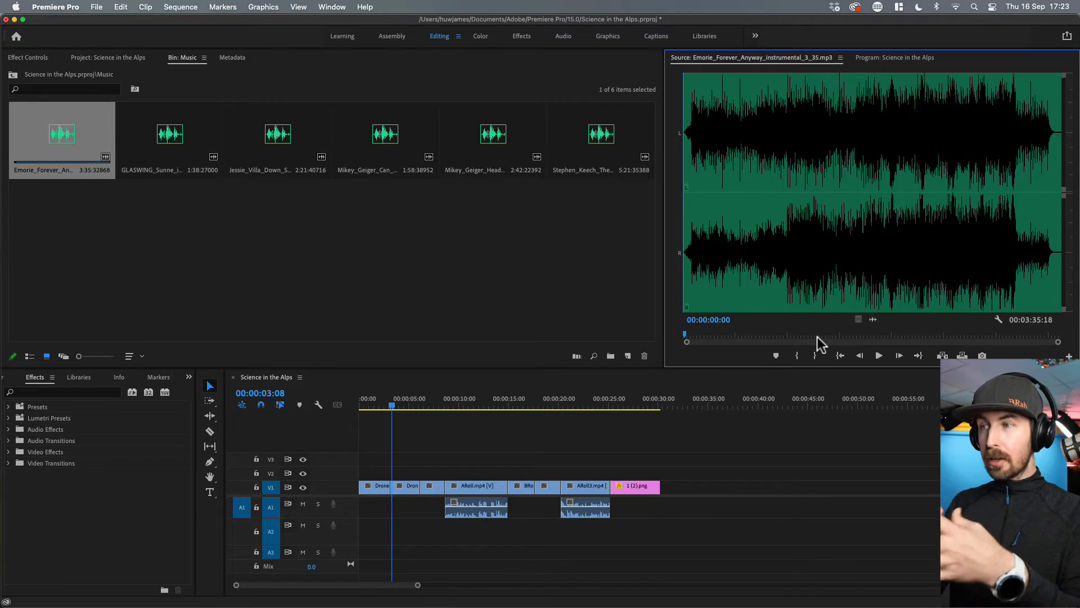
pyautogui.click(702, 334)
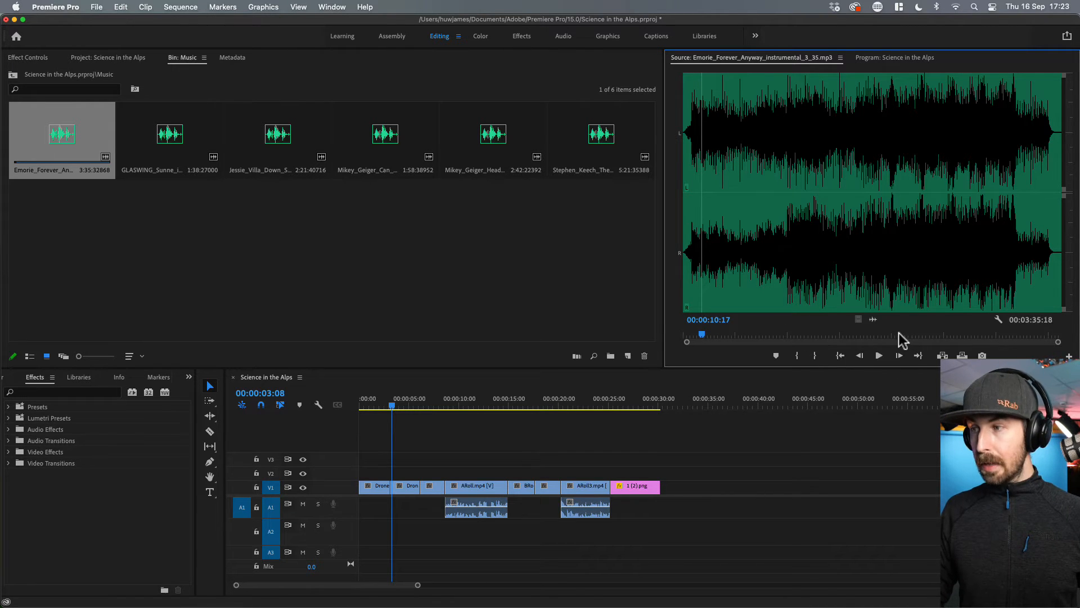
pyautogui.press('o')
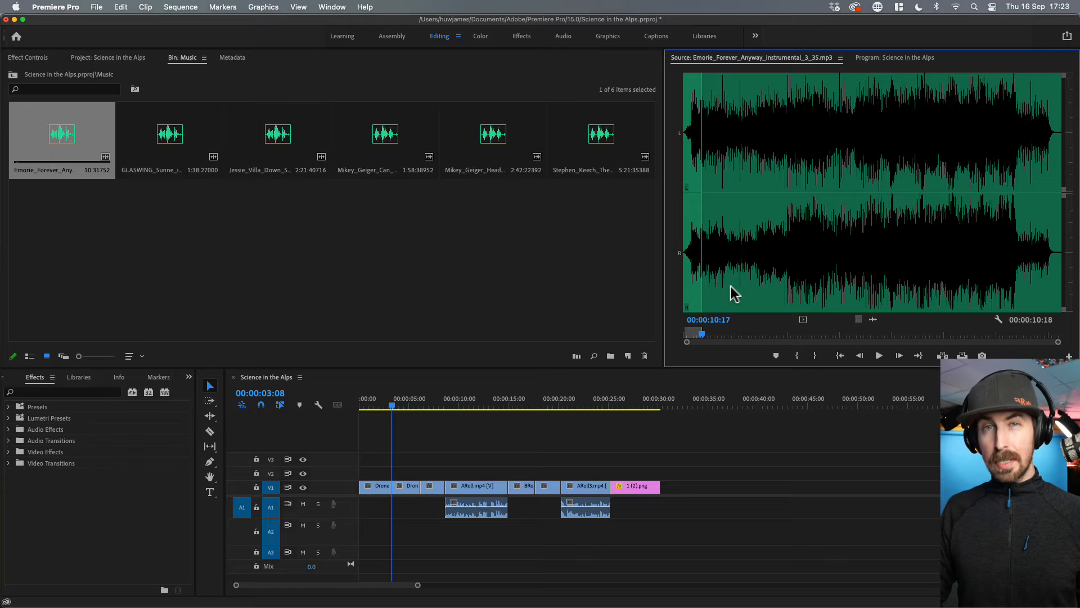
pyautogui.click(873, 320)
pyautogui.moveTo(873, 321); pyautogui.dragTo(360, 529)
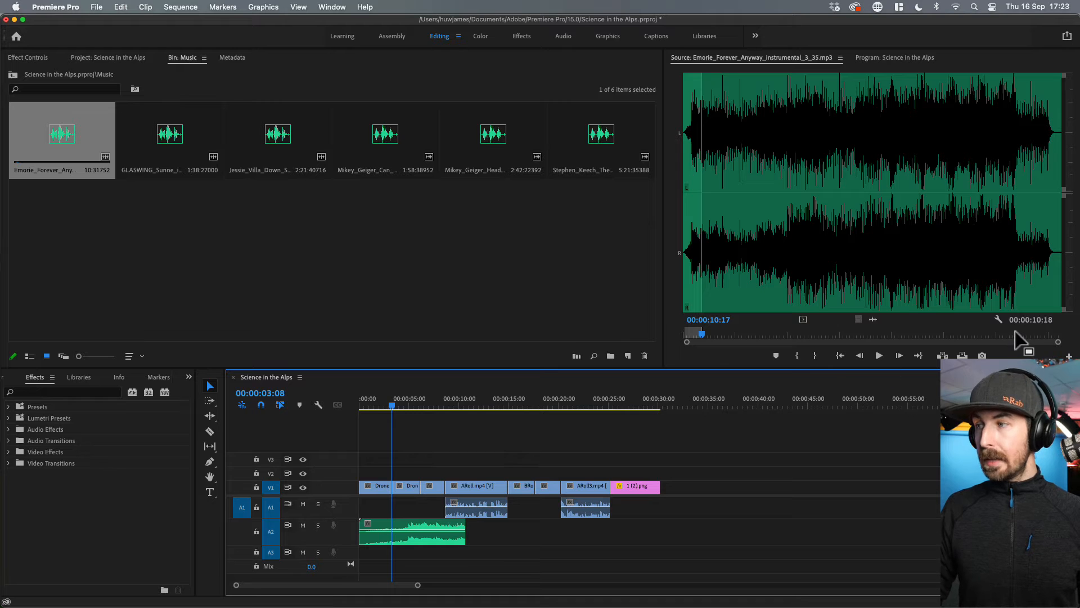
# Mark the music track's in point at 00:03:10:21 and add that ending section to A2 after the opening section.
pyautogui.click(1017, 333)
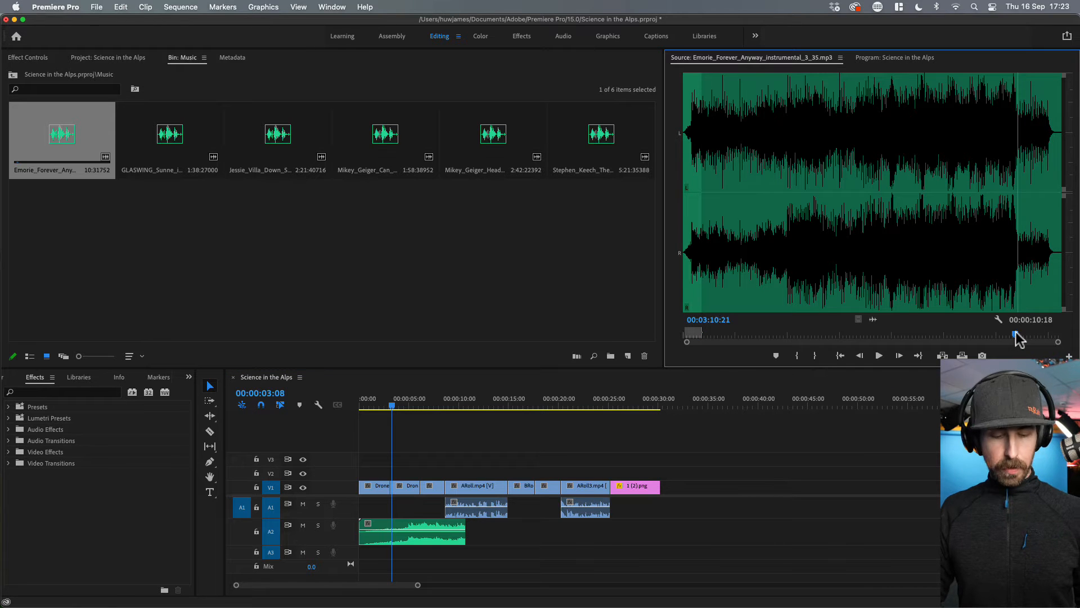
pyautogui.press('i')
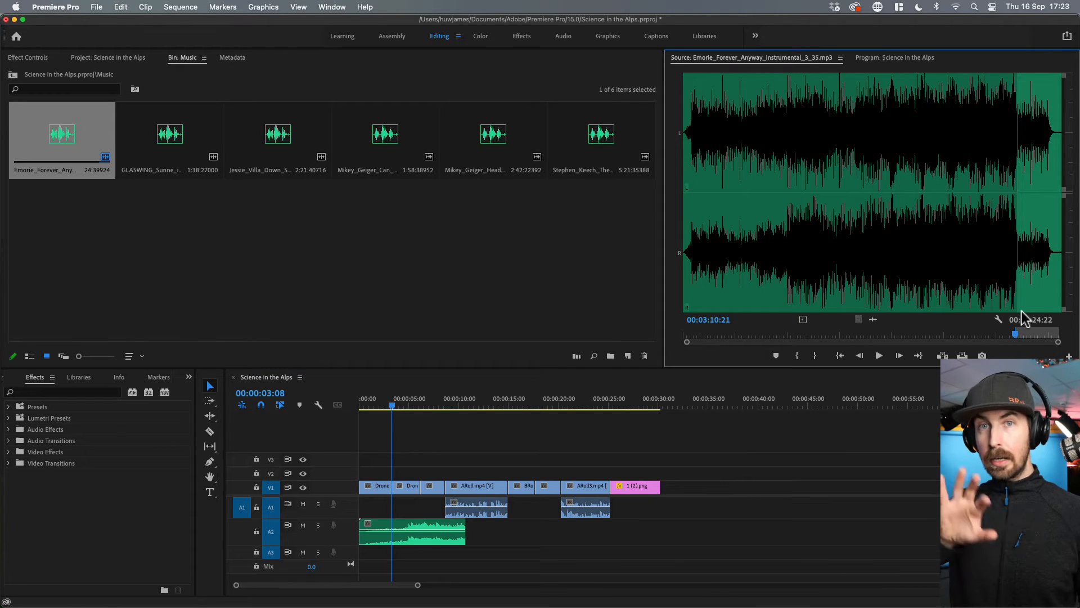
pyautogui.moveTo(872, 320); pyautogui.dragTo(536, 526)
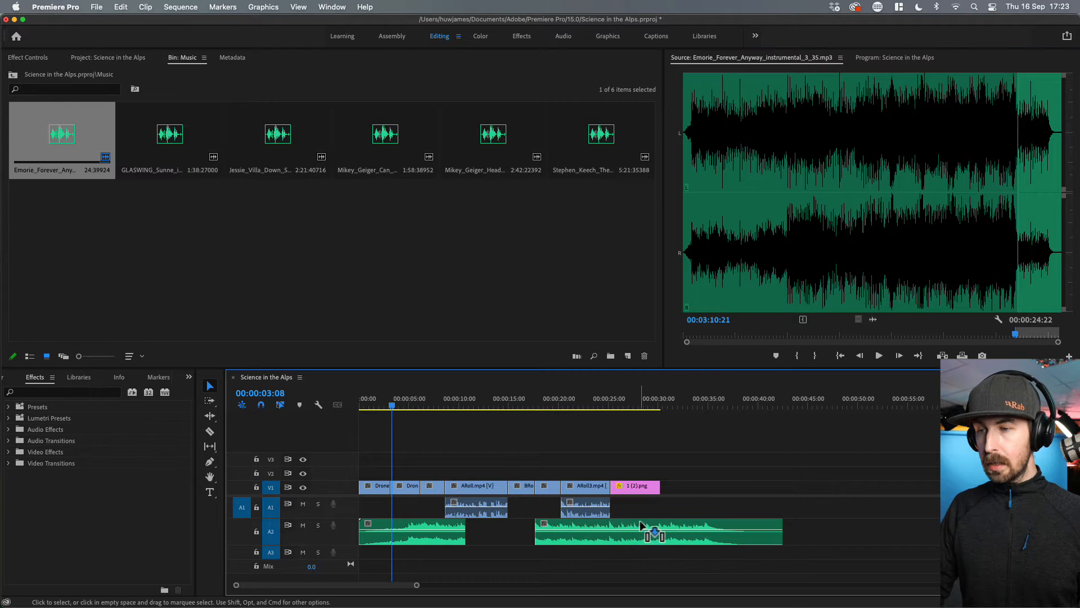
# Close the gap between the two music clips so they meet at about 12 seconds, and apply the default transition at their join.
pyautogui.moveTo(663, 541); pyautogui.dragTo(611, 535)
pyautogui.moveTo(448, 537); pyautogui.dragTo(473, 541)
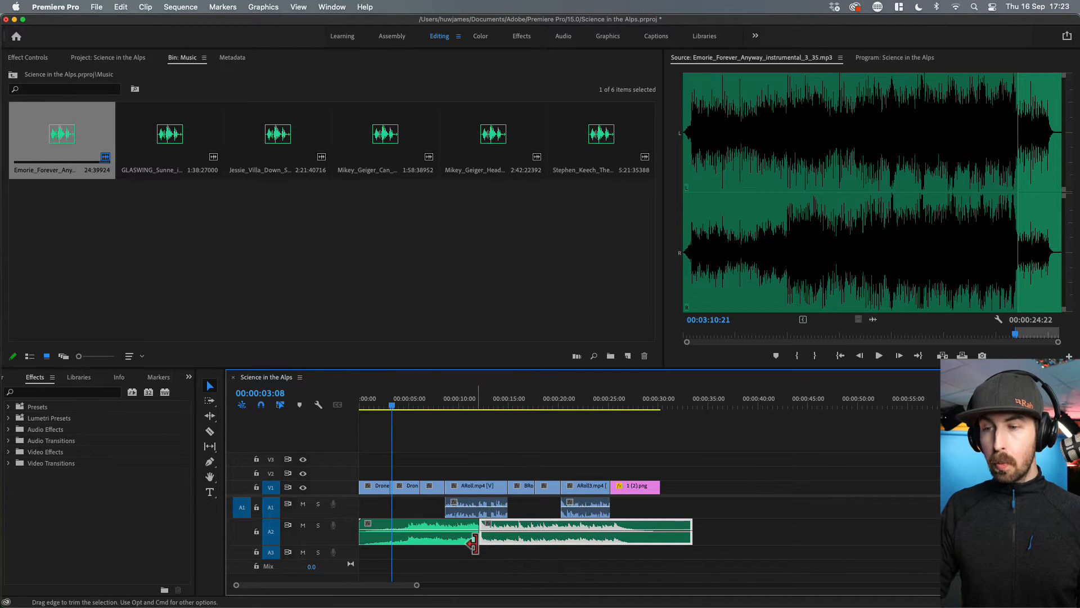
pyautogui.rightClick(479, 539)
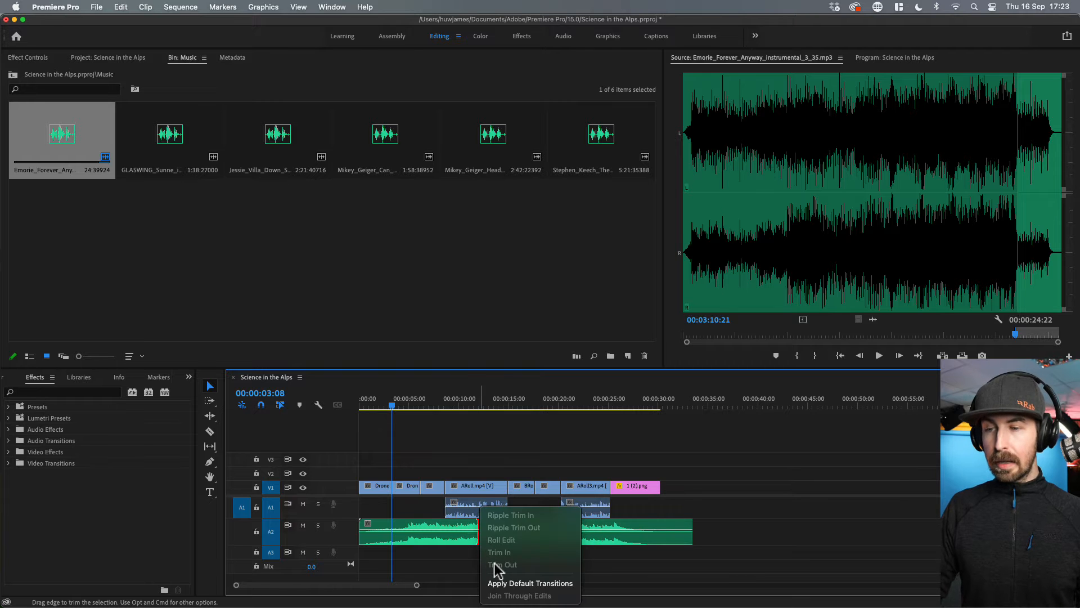
pyautogui.click(498, 583)
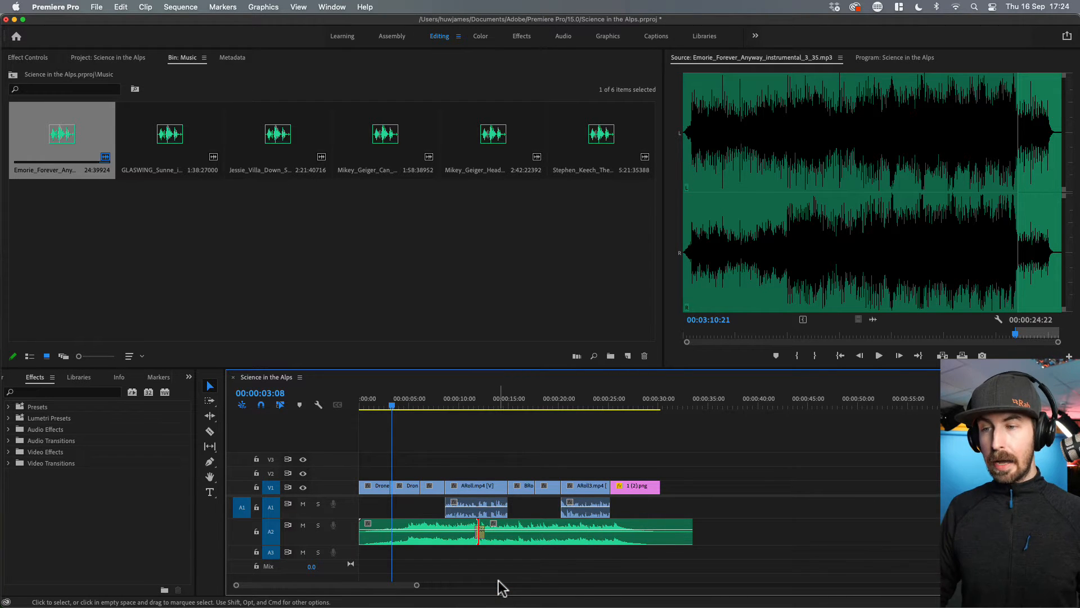
# Play the sequence from about 3 seconds into the first interview clip to hear how the music sits under the speech.
pyautogui.click(392, 406)
pyautogui.press('space')
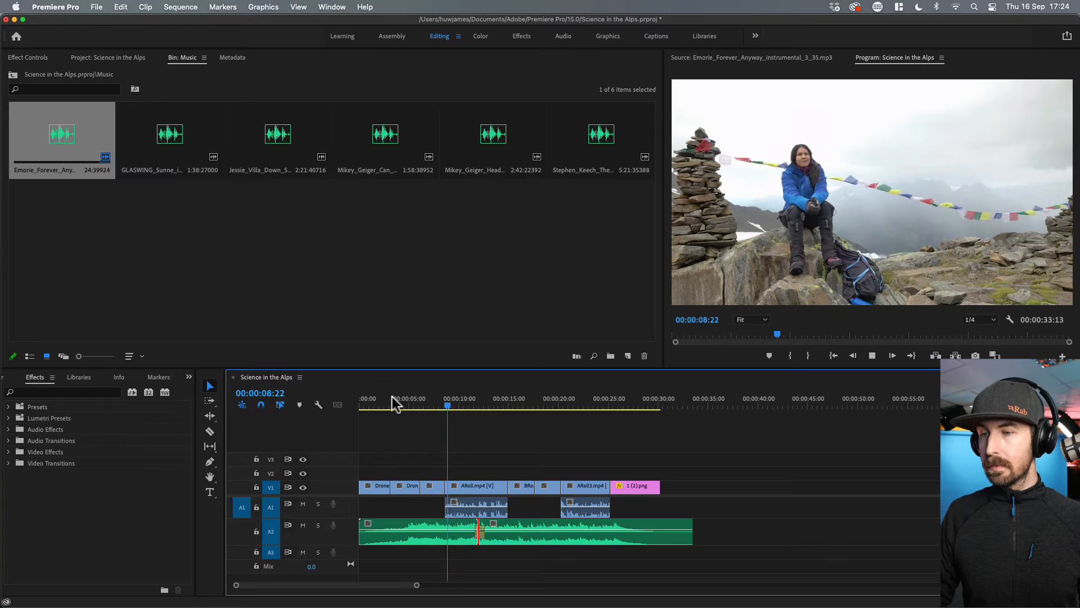
pyautogui.press('space')
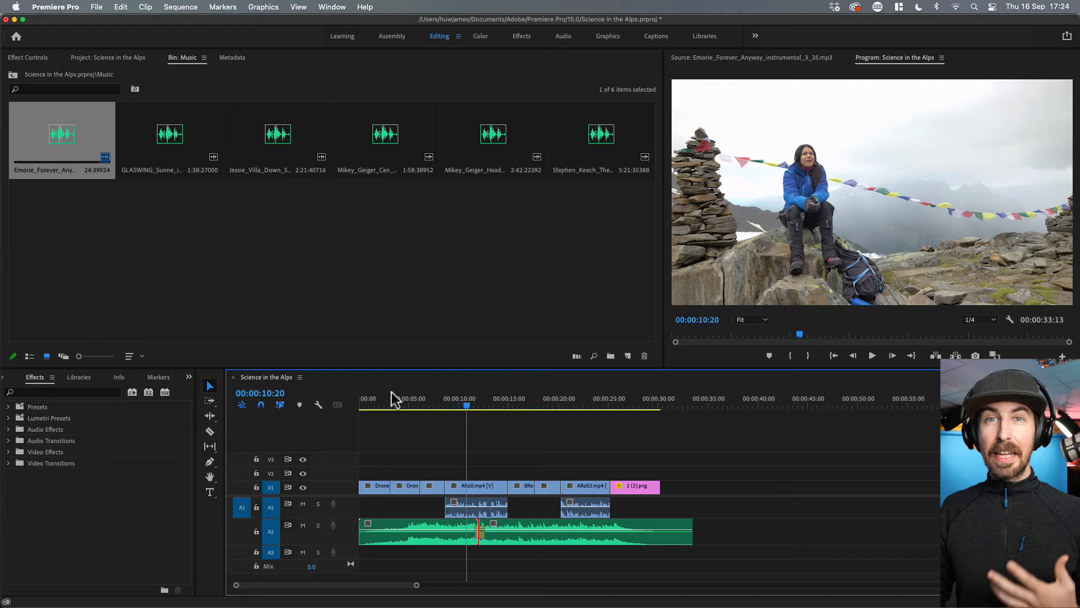
# Cut the A2 music with the Razor tool at the start and end of both interview clips.
pyautogui.moveTo(417, 587); pyautogui.dragTo(313, 585)
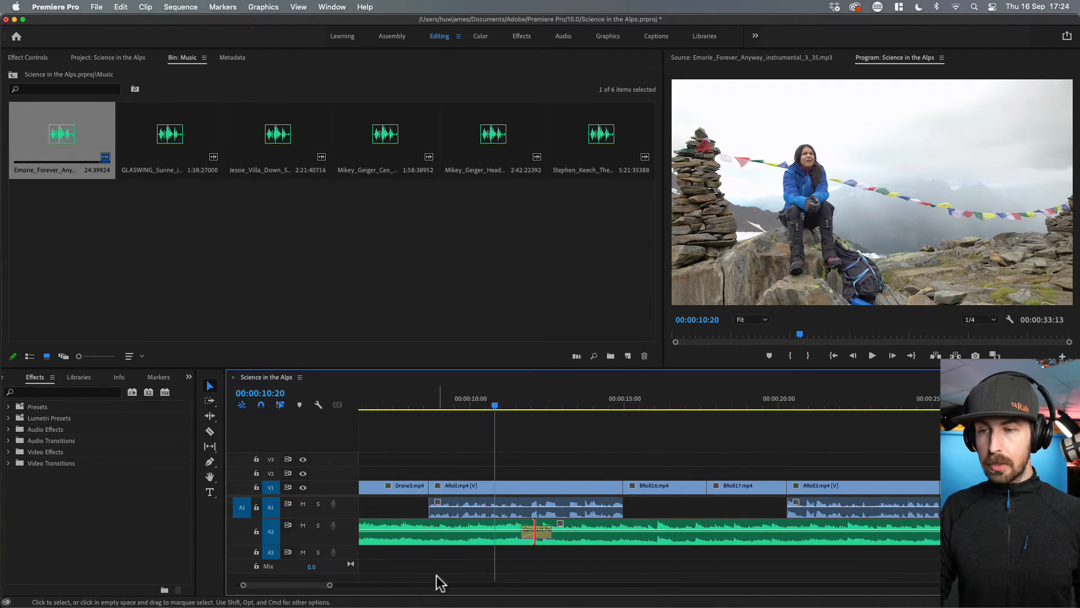
pyautogui.click(209, 434)
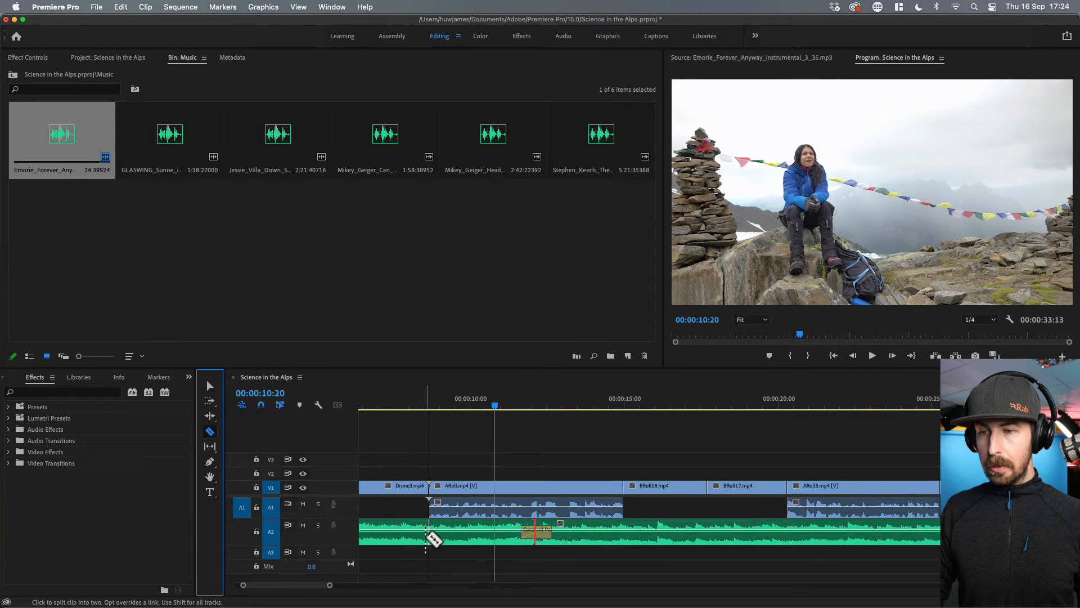
pyautogui.click(427, 537)
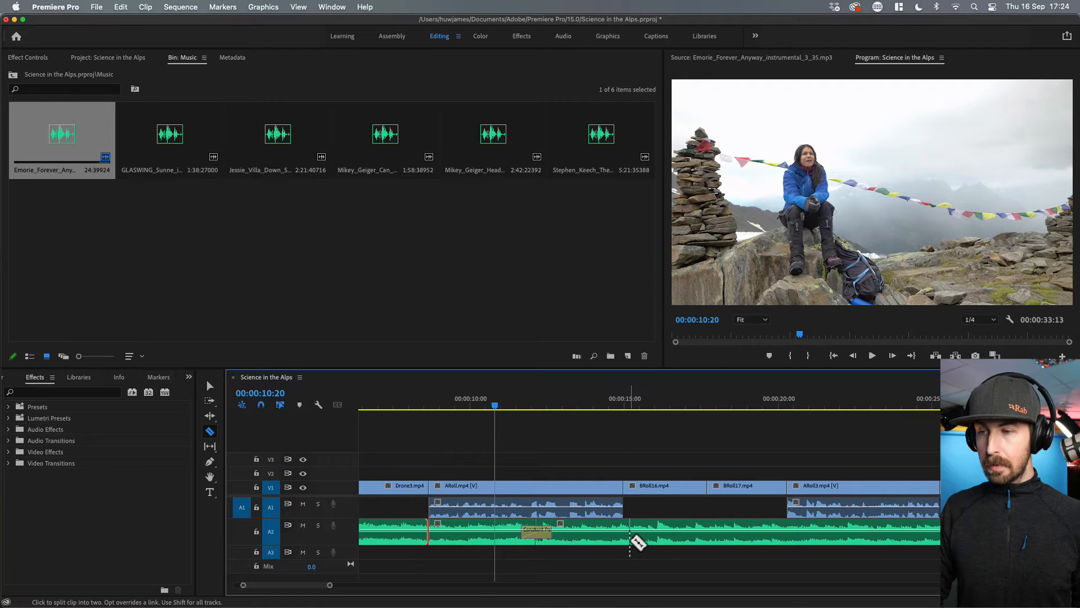
pyautogui.click(624, 537)
pyautogui.click(788, 538)
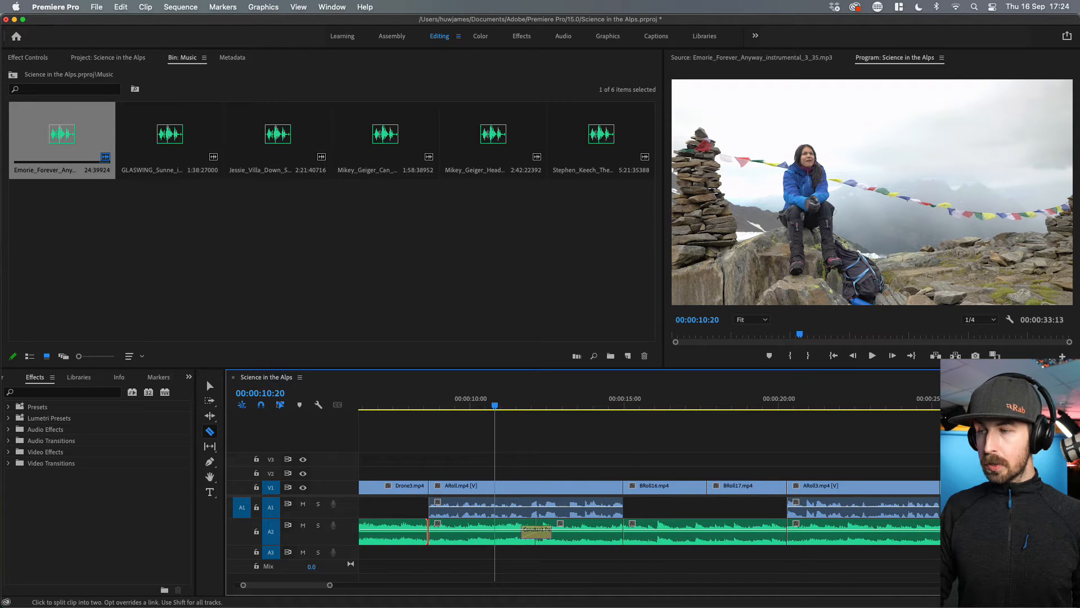
pyautogui.moveTo(307, 585); pyautogui.dragTo(317, 588)
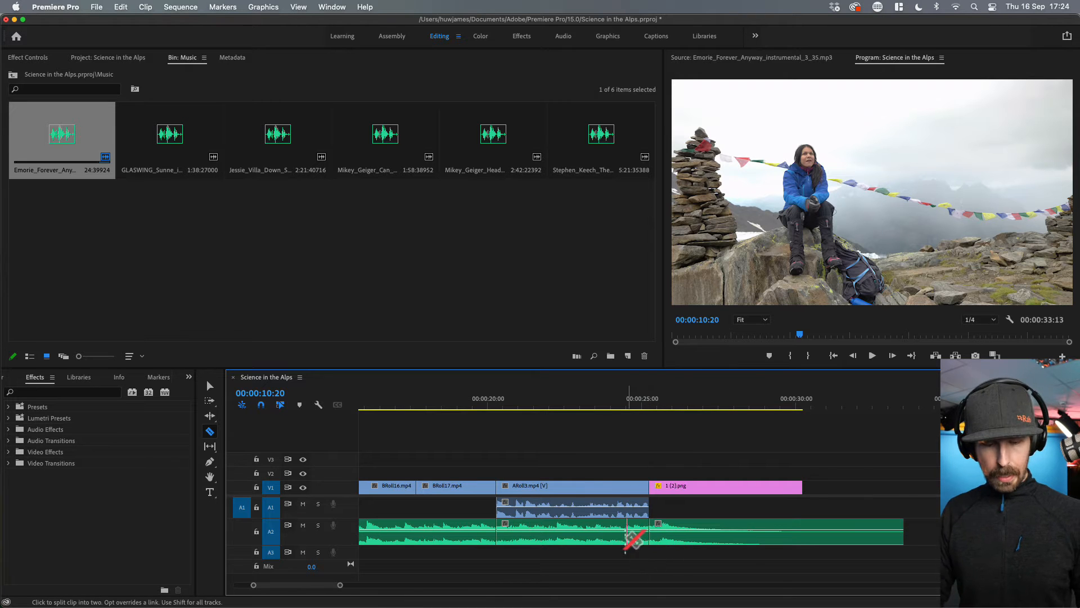
# Apply default audio transitions to the music cuts at the end and start of the second interview clip.
pyautogui.click(216, 383)
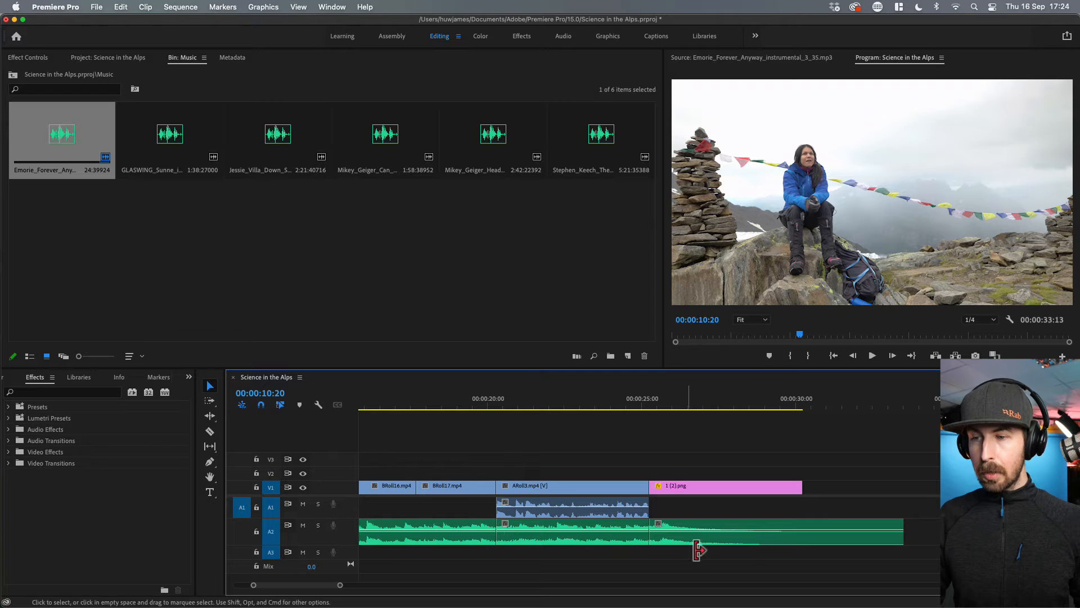
pyautogui.rightClick(647, 525)
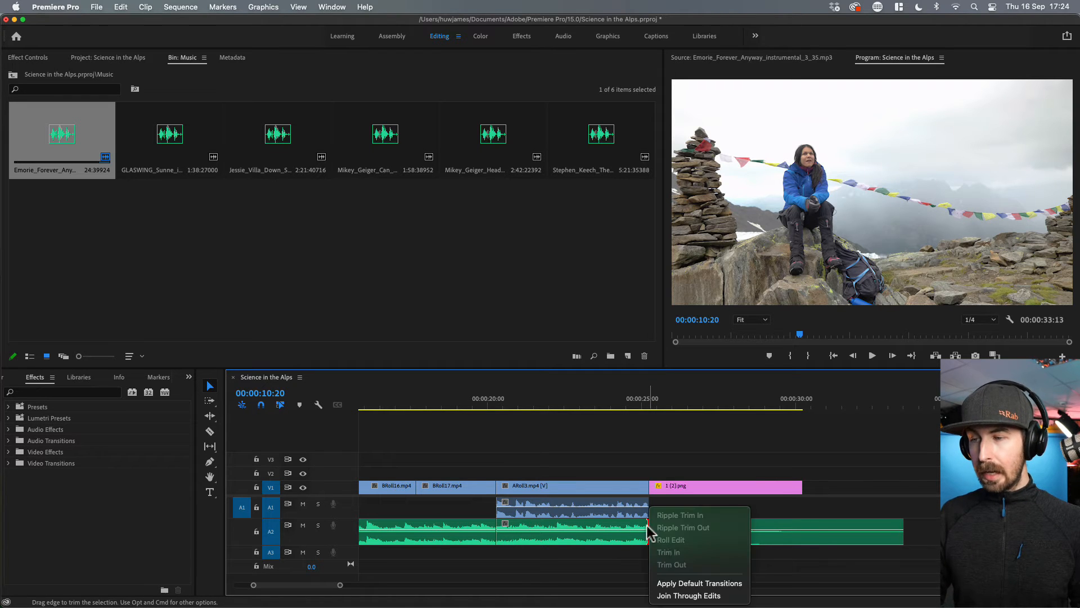
pyautogui.click(691, 584)
pyautogui.rightClick(496, 528)
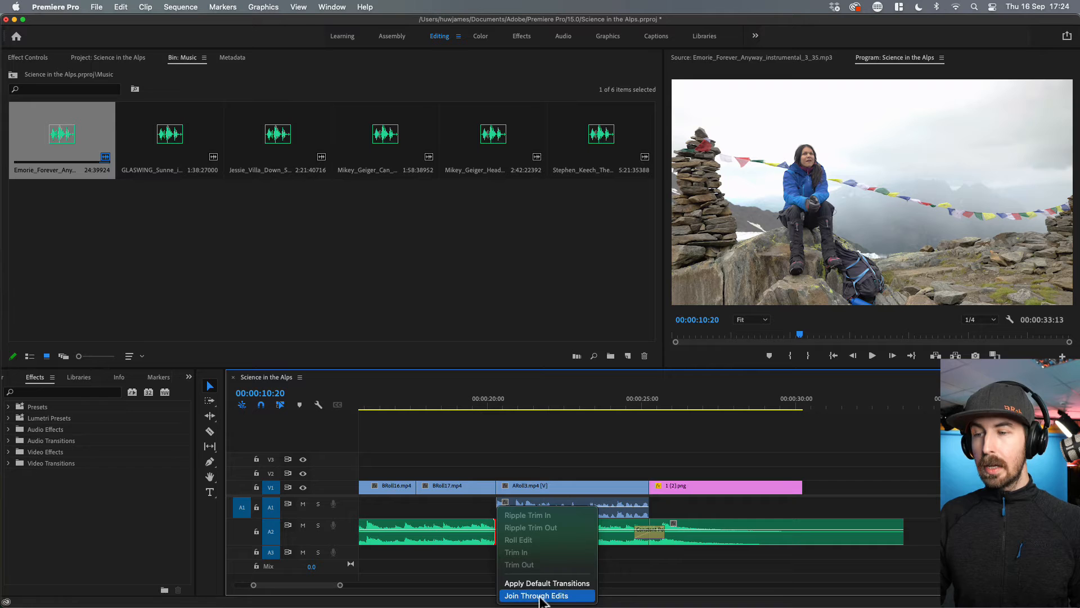
pyautogui.click(547, 583)
# Apply default audio transitions to the music cuts at the end and start of the first interview clip.
pyautogui.moveTo(328, 586); pyautogui.dragTo(314, 586)
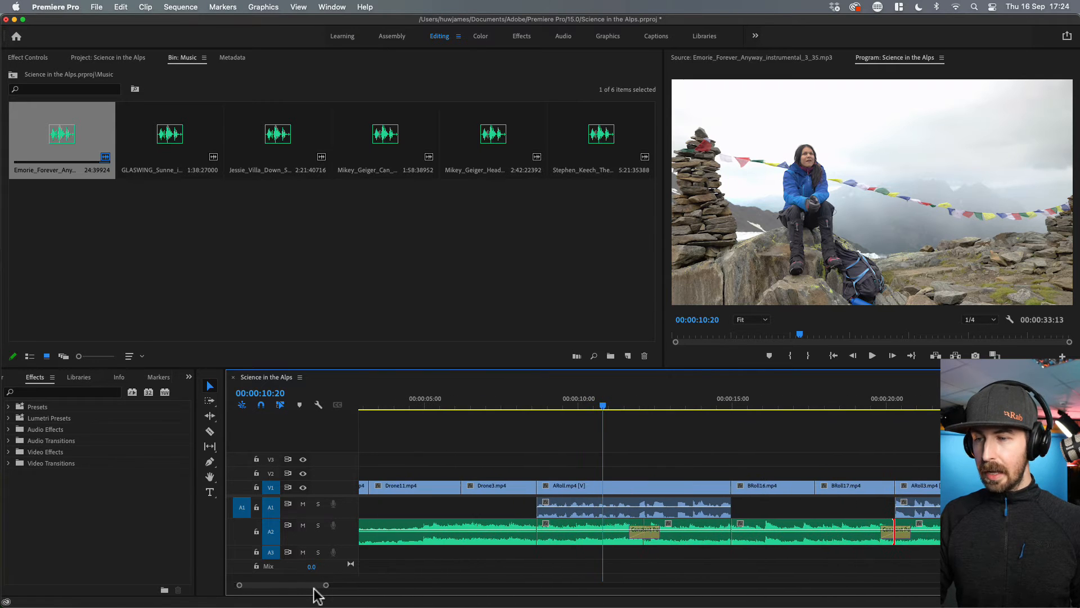
pyautogui.rightClick(735, 537)
pyautogui.click(748, 583)
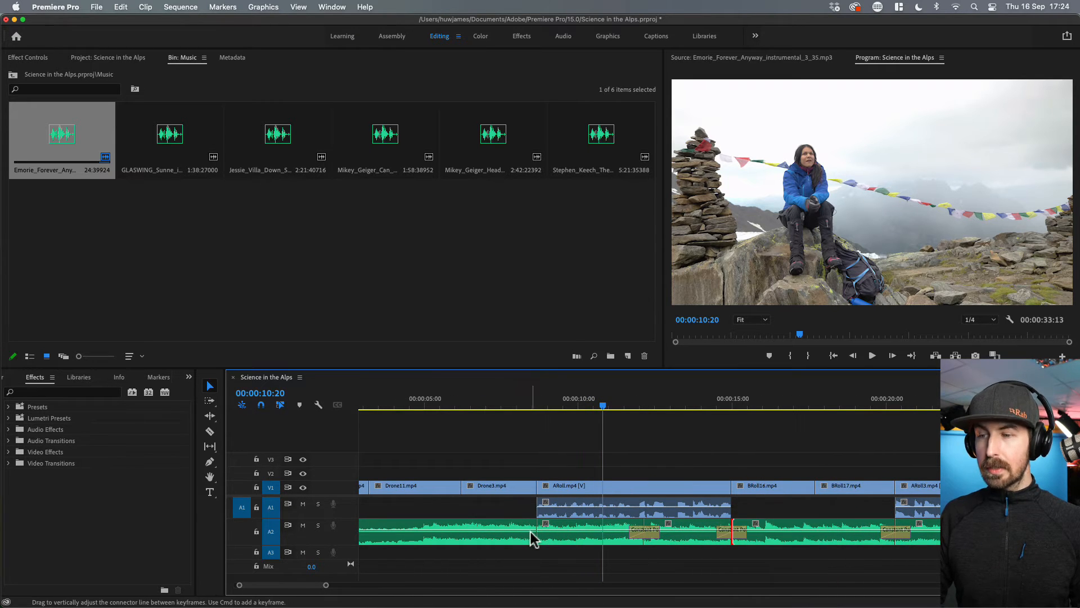
pyautogui.rightClick(536, 537)
pyautogui.click(536, 536)
pyautogui.rightClick(539, 536)
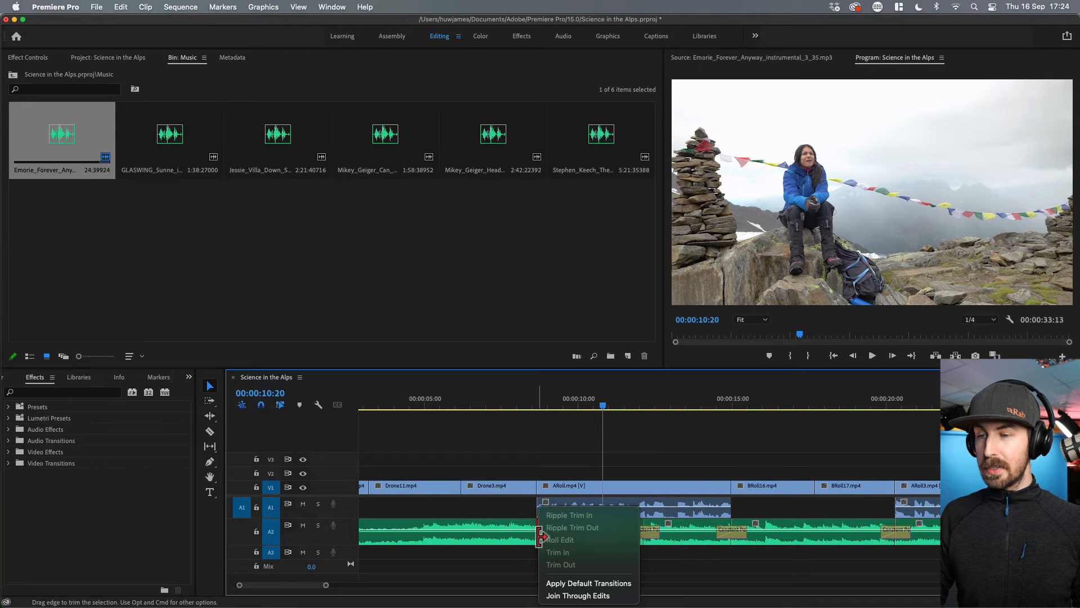
pyautogui.click(566, 581)
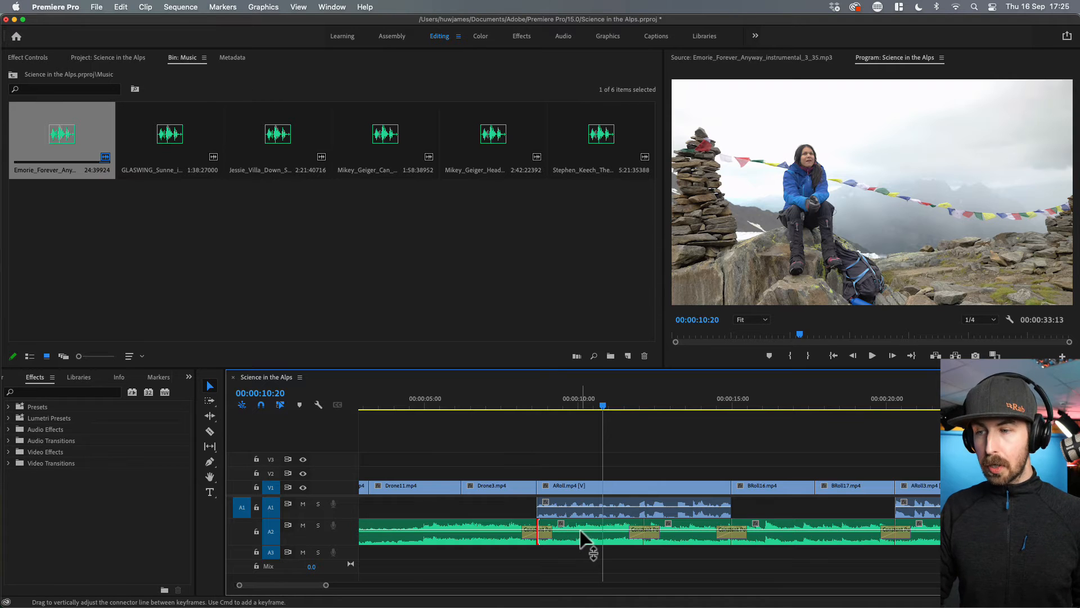
# Lower the volume of the A2 music sections under both interview clips, bringing the section under the second to about -20 dB.
pyautogui.moveTo(579, 532); pyautogui.dragTo(577, 533)
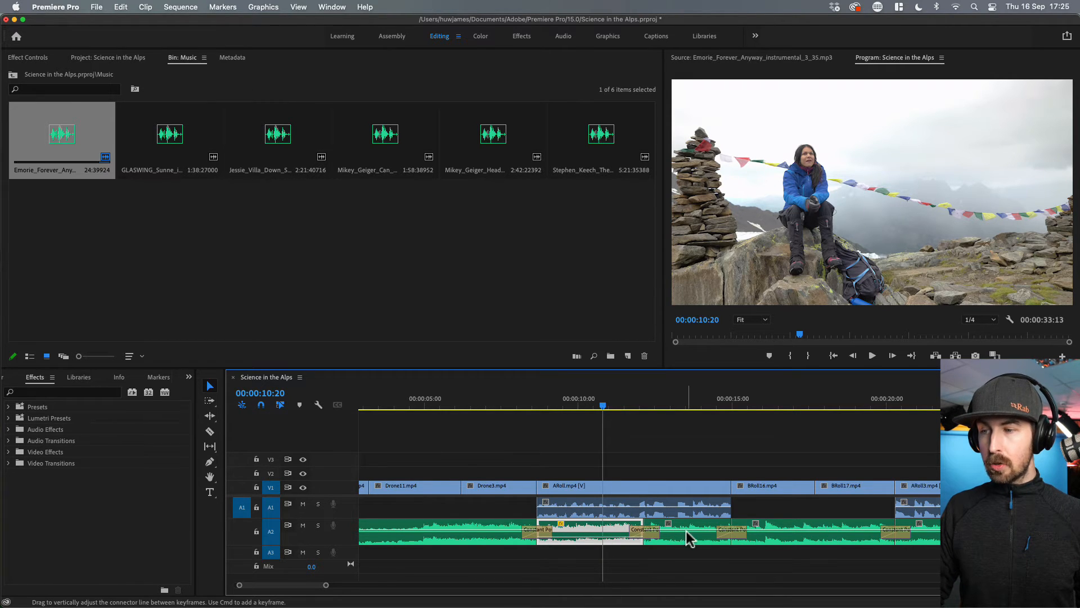
pyautogui.moveTo(687, 531); pyautogui.dragTo(687, 533)
pyautogui.moveTo(286, 581); pyautogui.dragTo(302, 590)
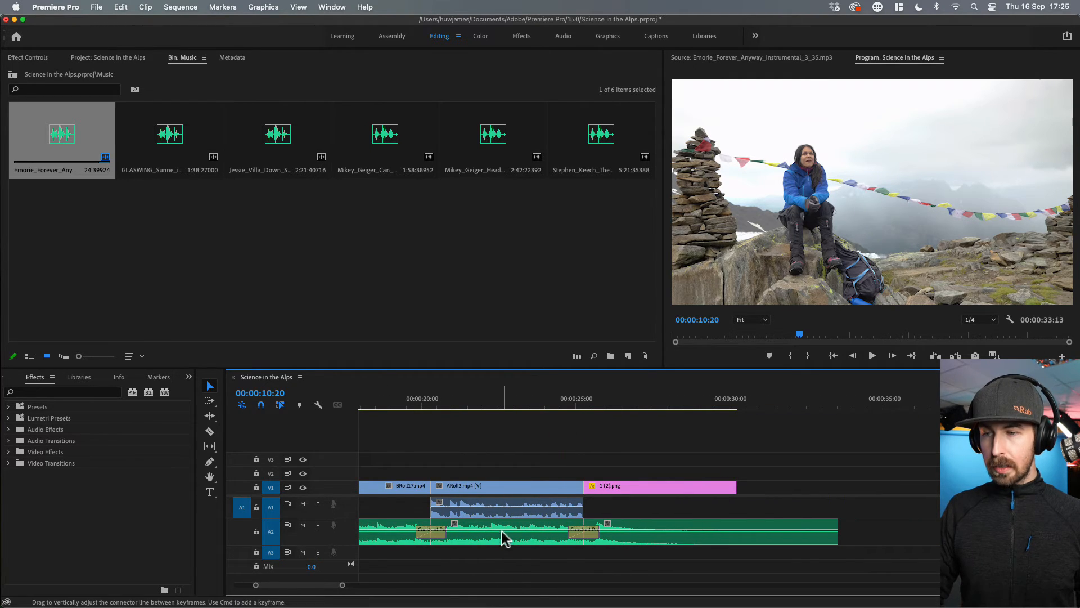
pyautogui.moveTo(502, 531); pyautogui.dragTo(503, 532)
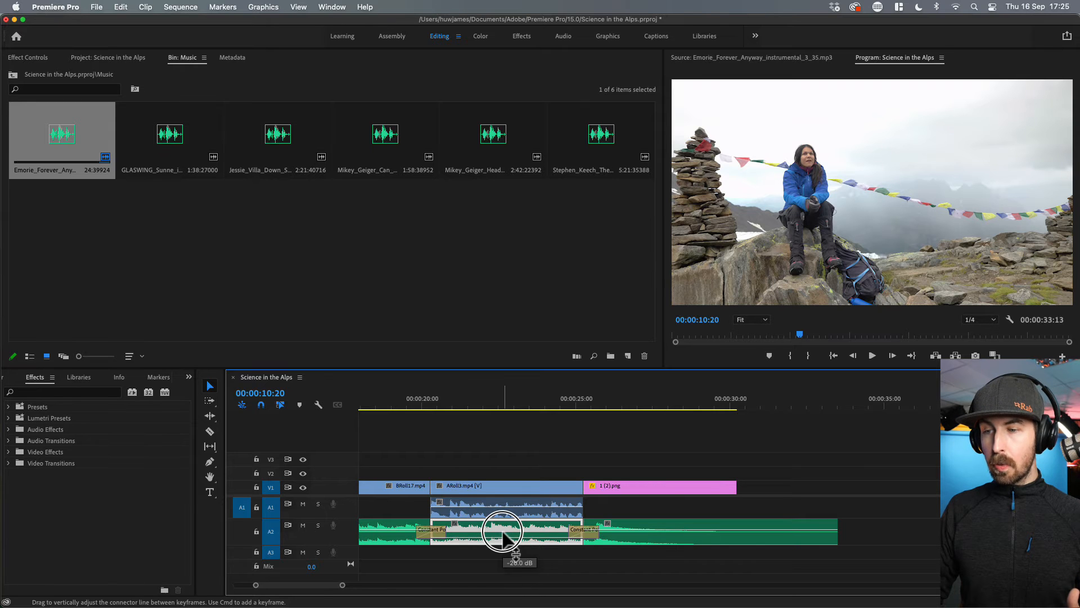
# Play back the sequence around both interview clips and into the closing logo to check the music levels and transitions.
pyautogui.moveTo(342, 586); pyautogui.dragTo(373, 591)
pyautogui.click(399, 401)
pyautogui.press('space')
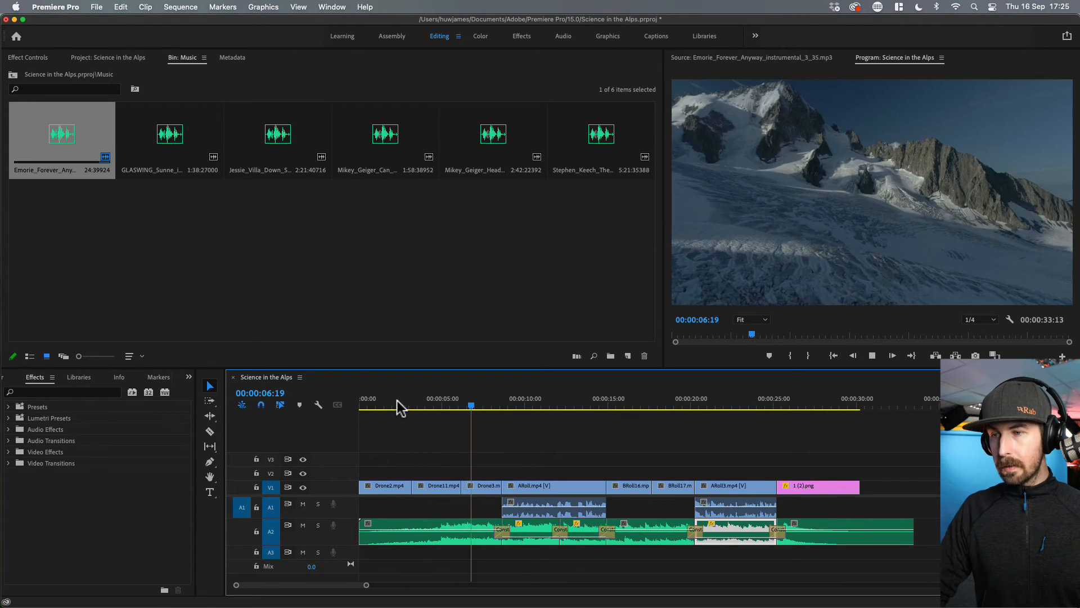
pyautogui.press('space')
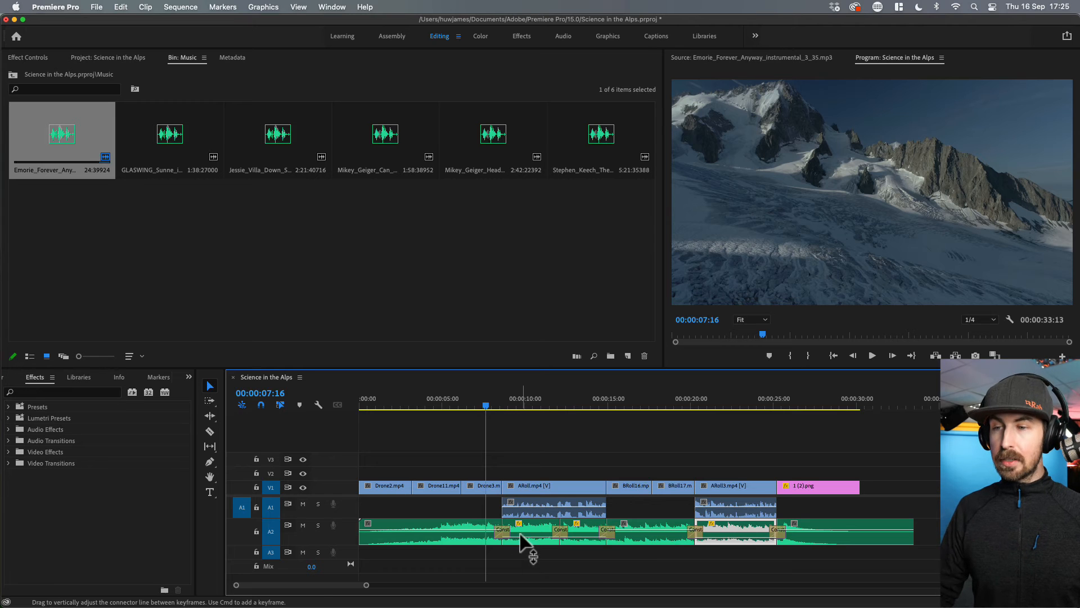
pyautogui.press('space')
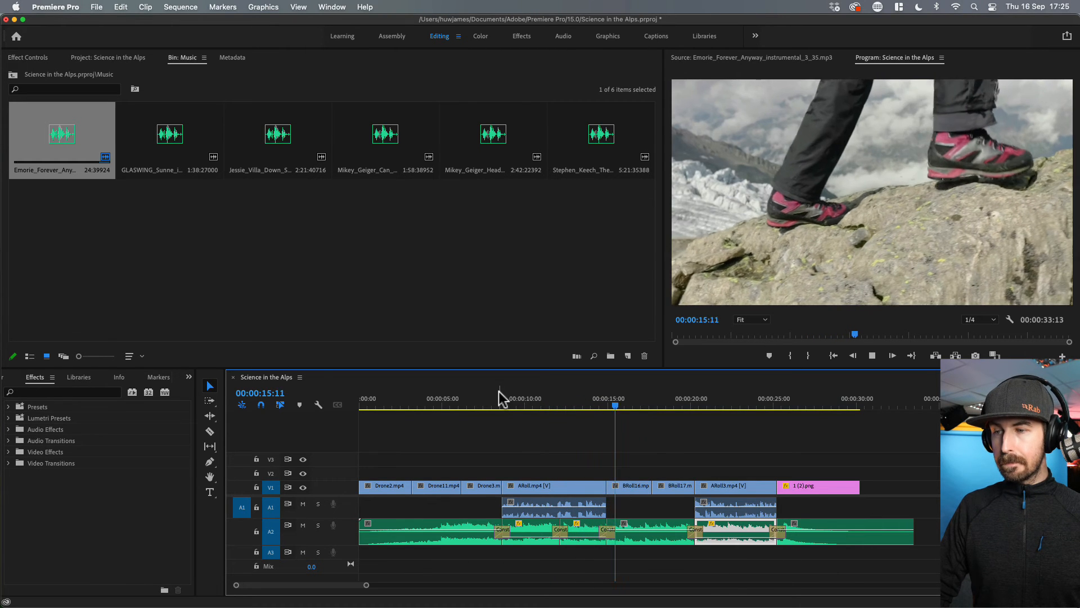
pyautogui.press('space')
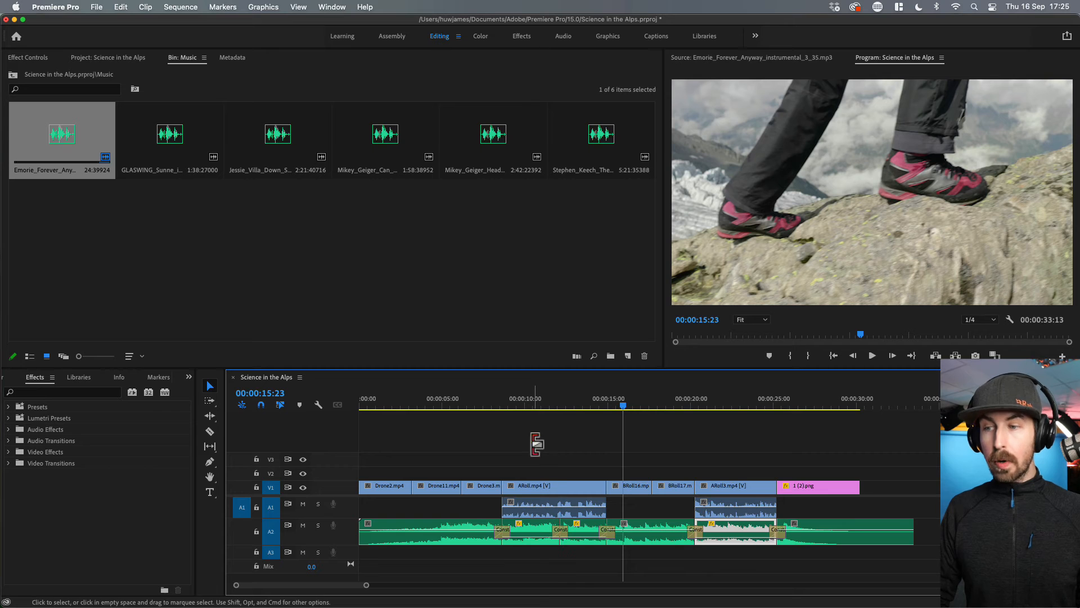
pyautogui.click(540, 402)
pyautogui.press('space')
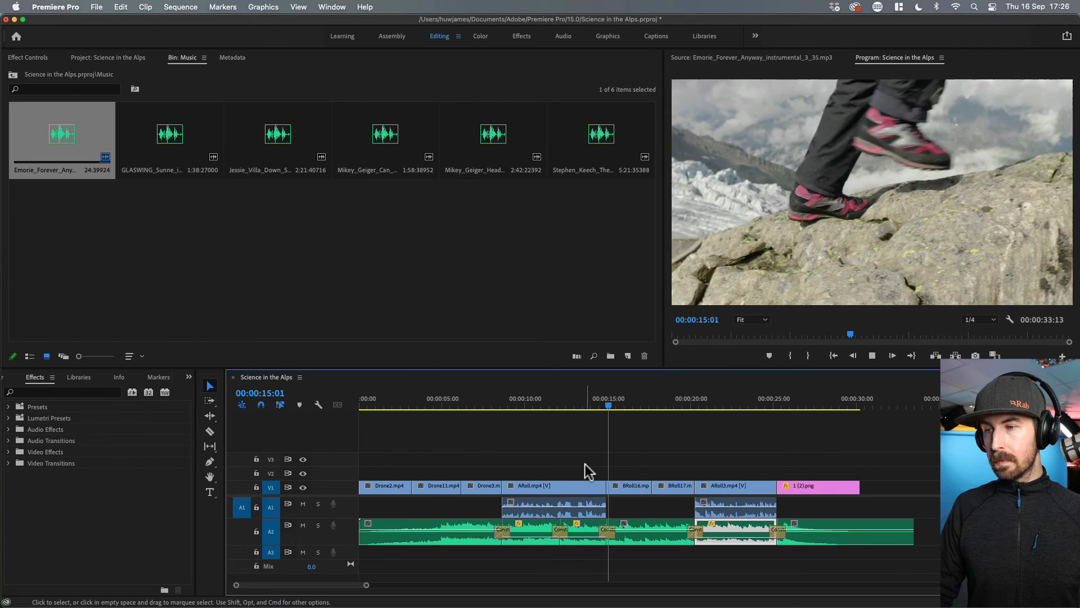
pyautogui.press('space')
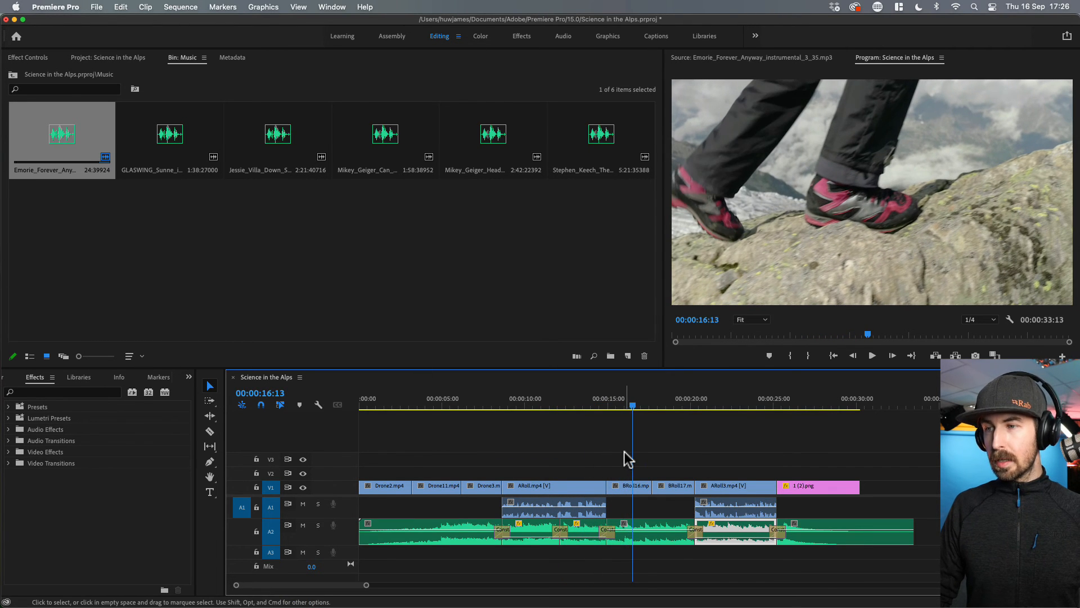
pyautogui.click(685, 404)
pyautogui.press('space')
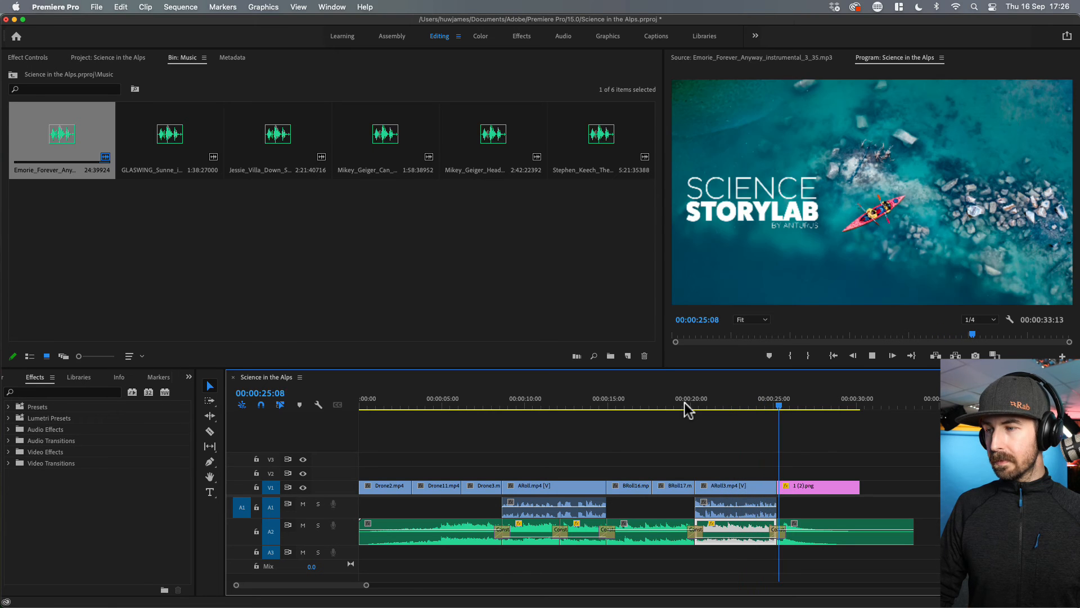
pyautogui.press('space')
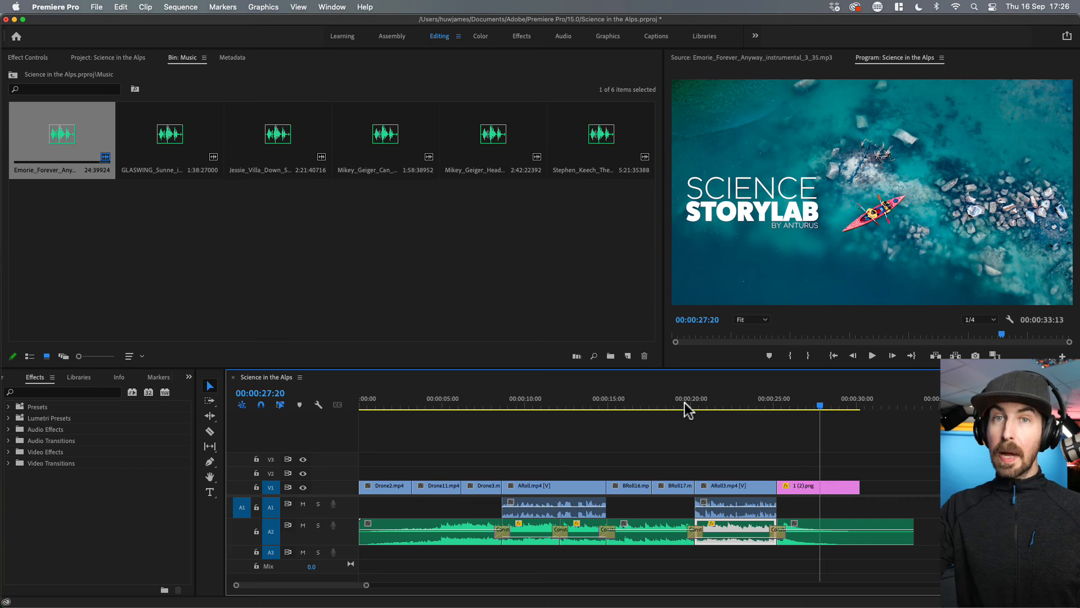